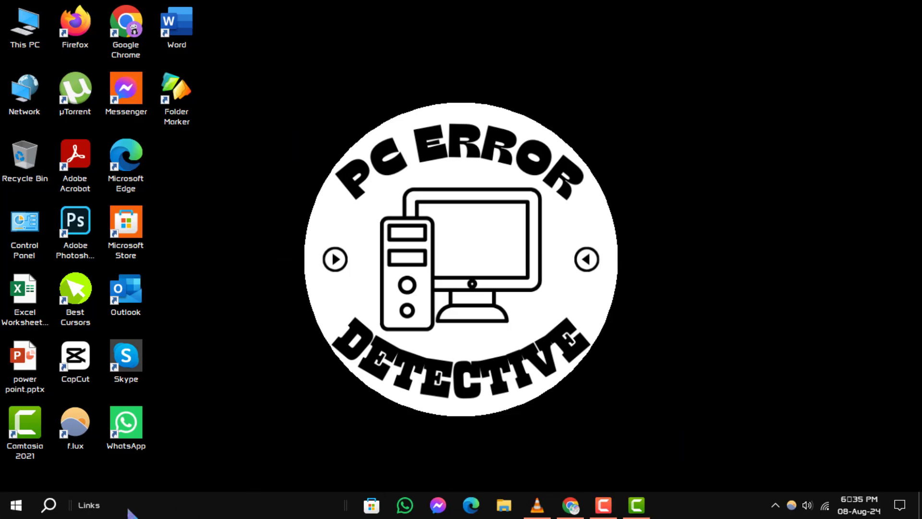
Launch Device Manager from the Start button's right-click menu.
right_click(17, 509)
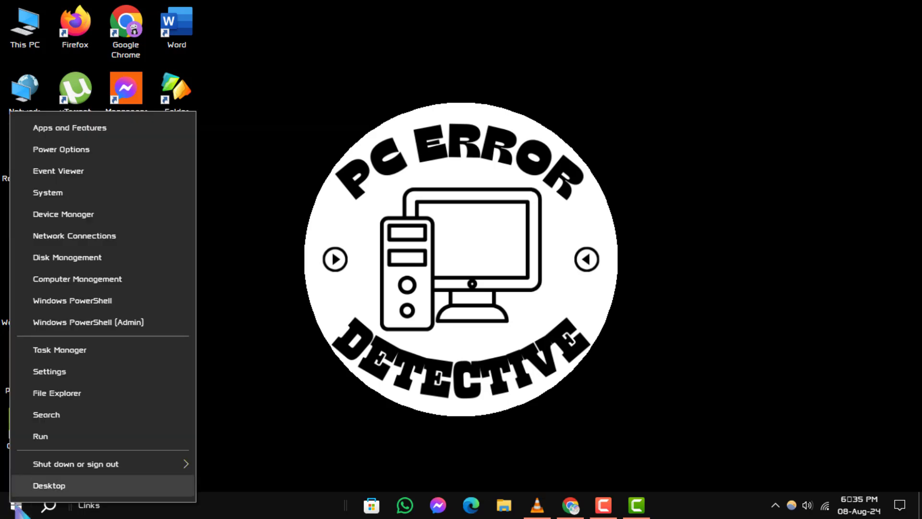
left_click(83, 220)
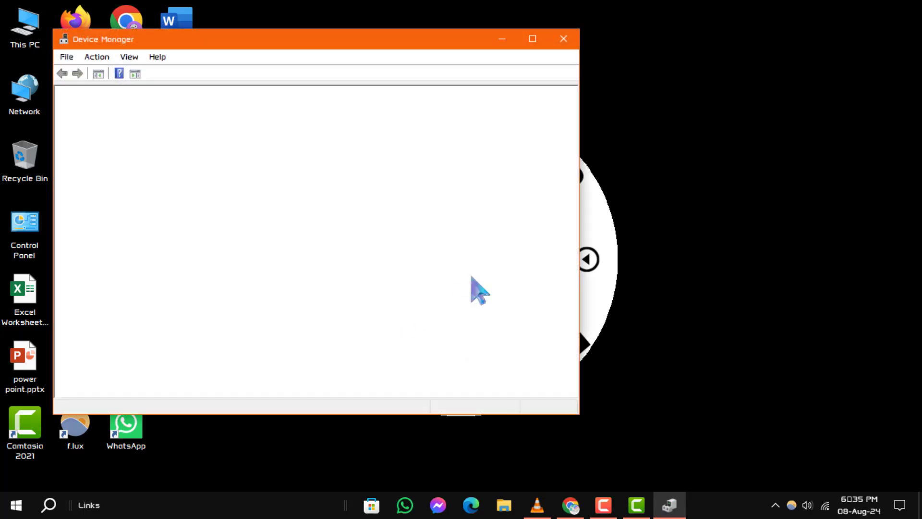
Maximize Device Manager and browse categories such as Computer and Universal Serial Bus controllers.
left_click(532, 39)
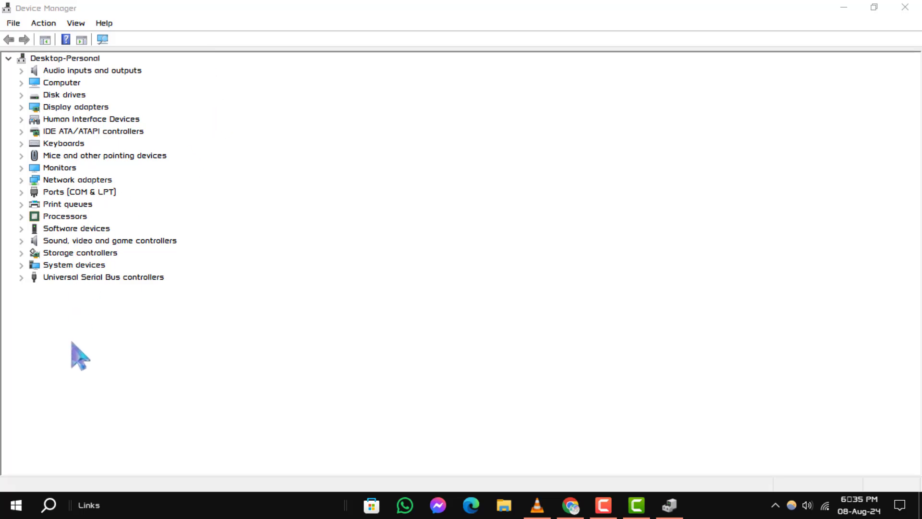
left_click(81, 72)
left_click(88, 180)
left_click(91, 264)
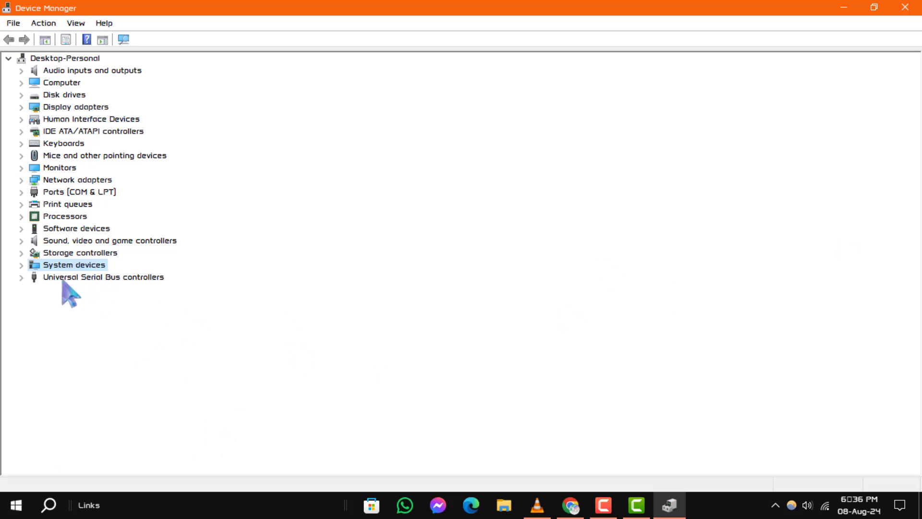
left_click(62, 281)
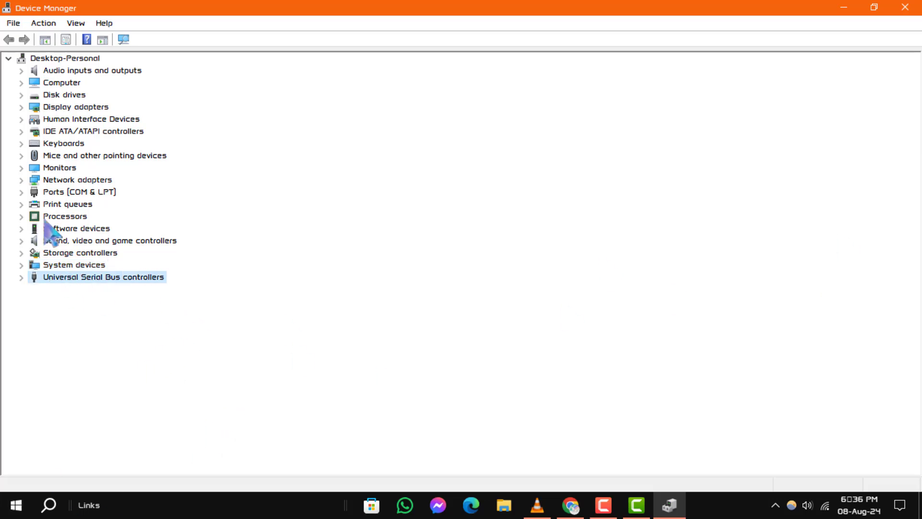
Browse Audio inputs, System devices and Network adapters, then expand Monitors to show Generic PnP Monitor.
left_click(56, 73)
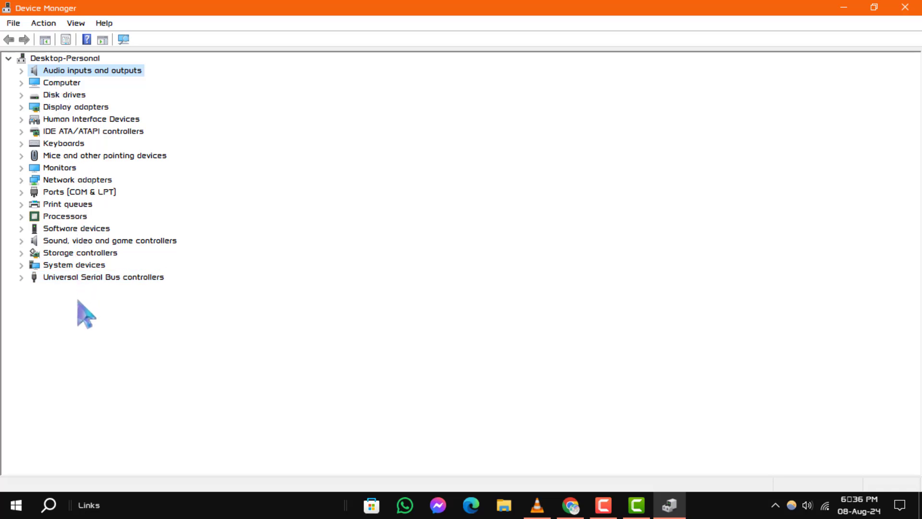
left_click(57, 267)
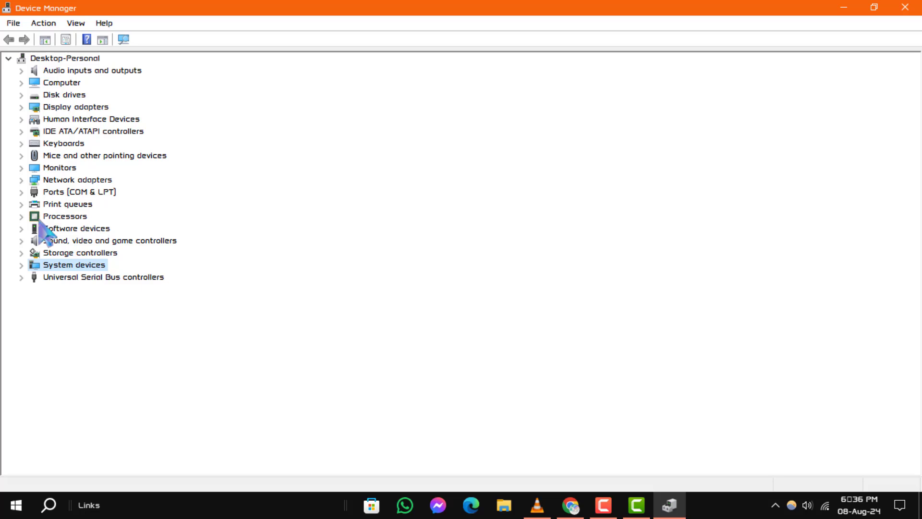
left_click(61, 181)
left_click(50, 171)
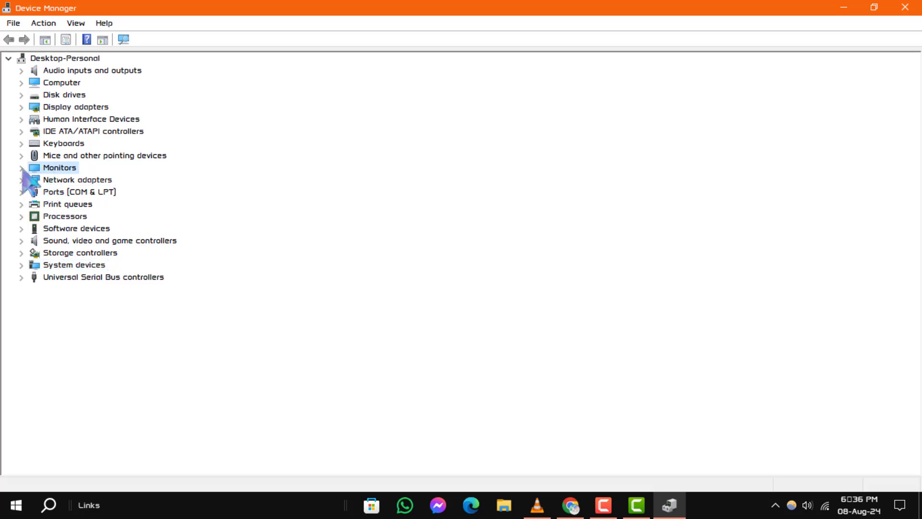
left_click(22, 168)
Expand Network adapters, Ports (COM & LPT) and Processors, selecting Printer Port (LPT1).
left_click(111, 181)
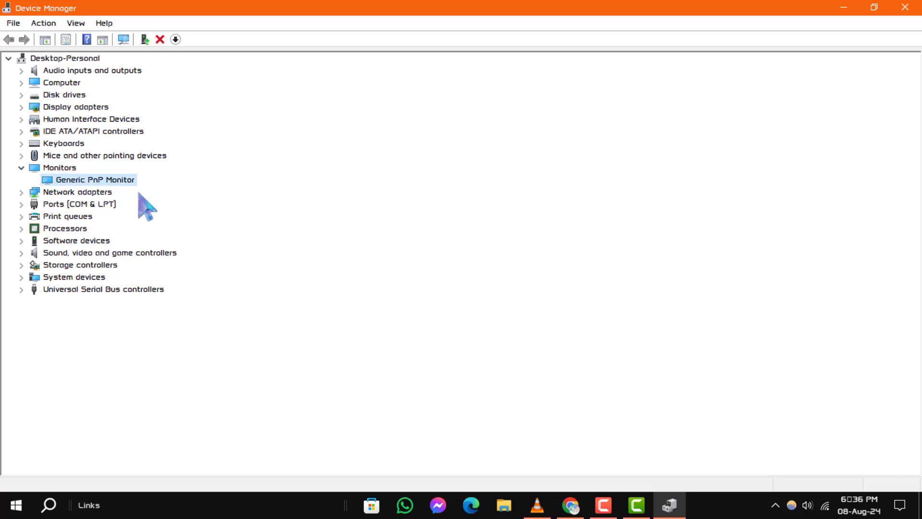
left_click(22, 192)
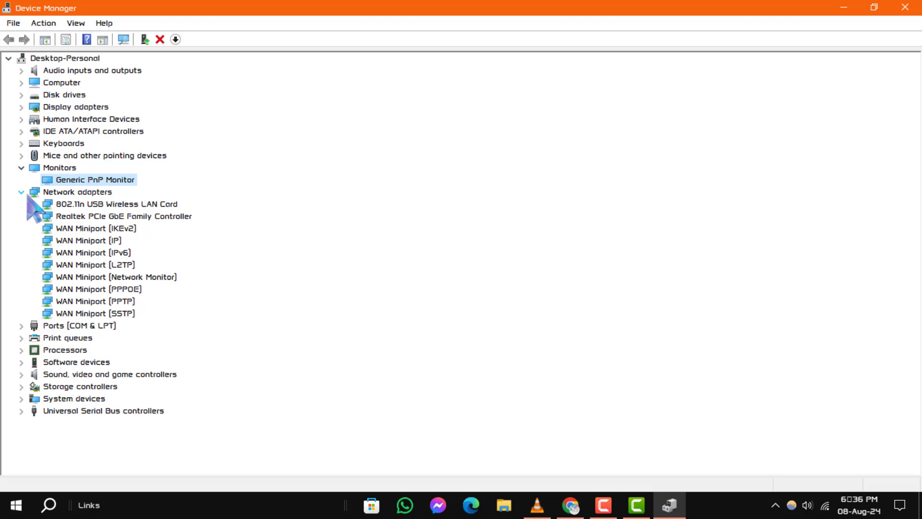
left_click(22, 326)
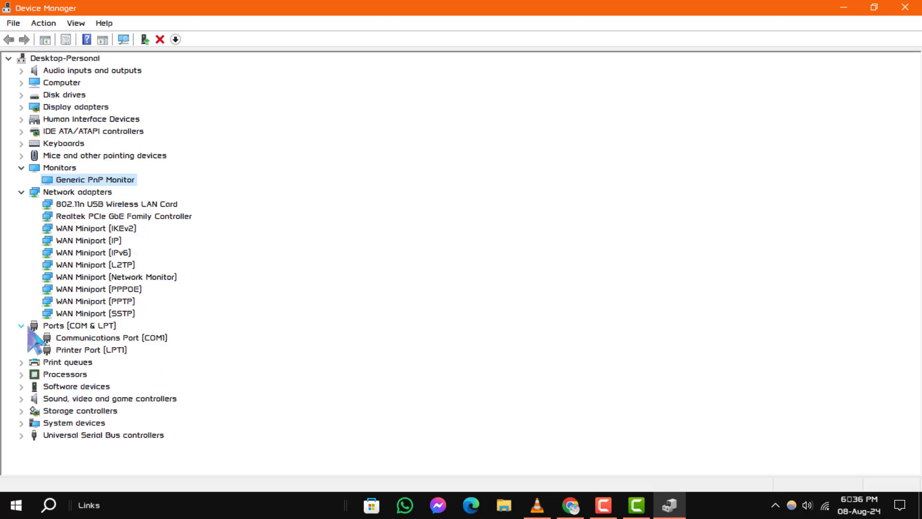
left_click(81, 351)
left_click(22, 375)
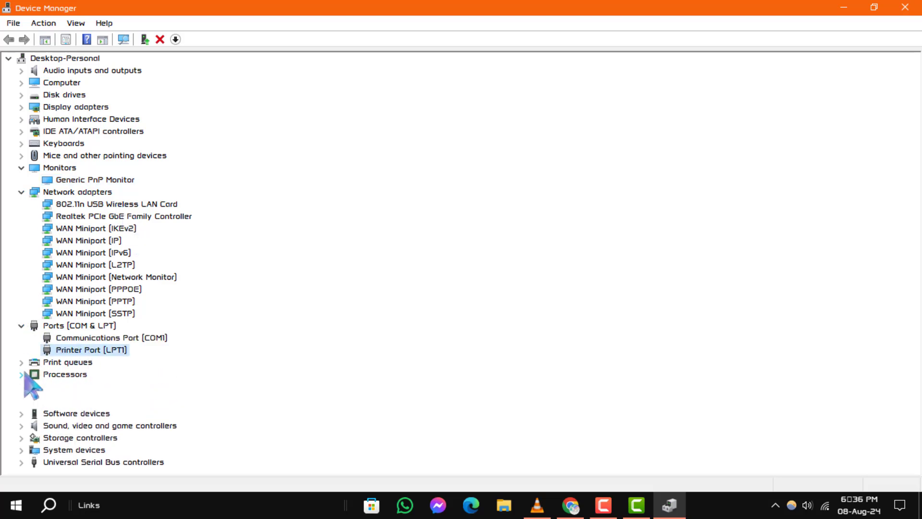
scroll(25, 375, "down", 1)
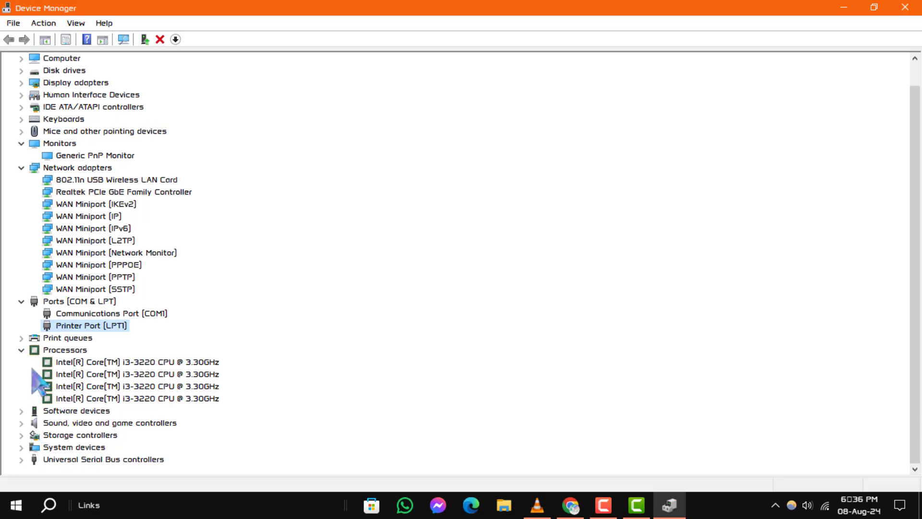
Collapse Processors, Ports, Network adapters and Monitors, leaving Sound controllers expanded with Realtek audio selected.
left_click(21, 351)
left_click(21, 375)
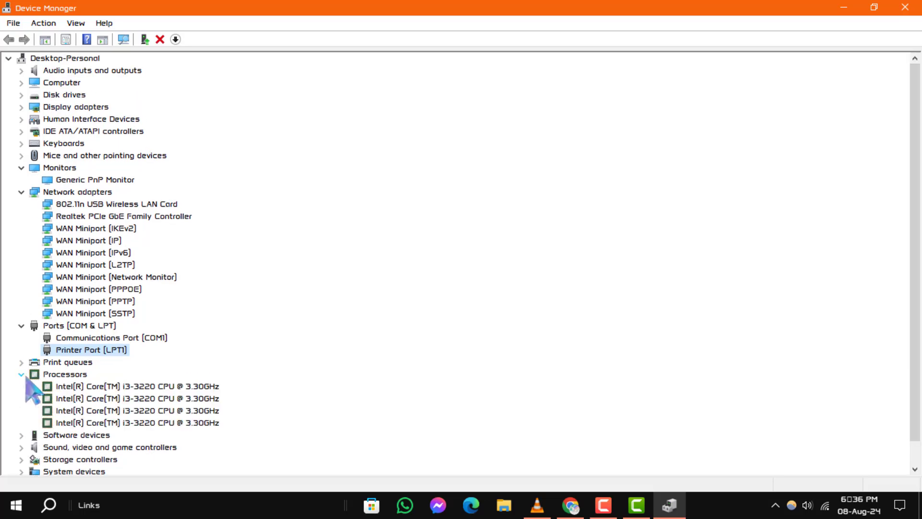
left_click(21, 398)
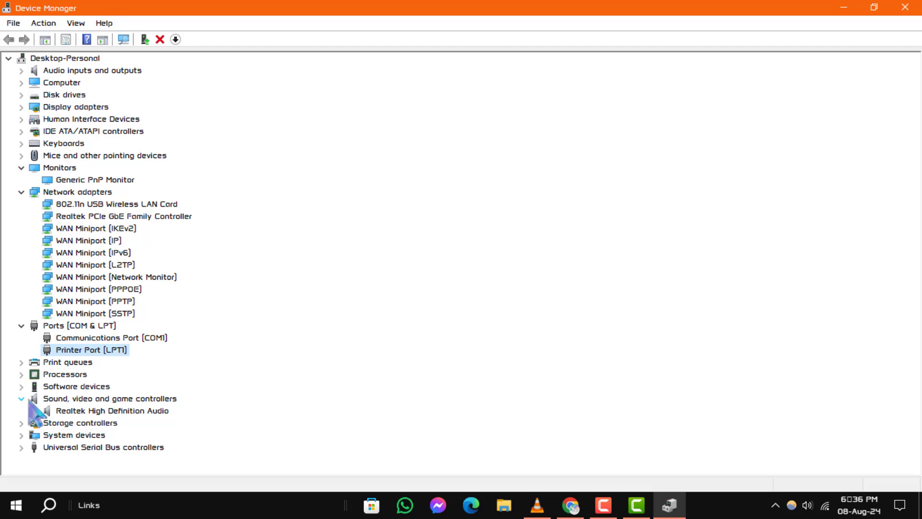
left_click(27, 326)
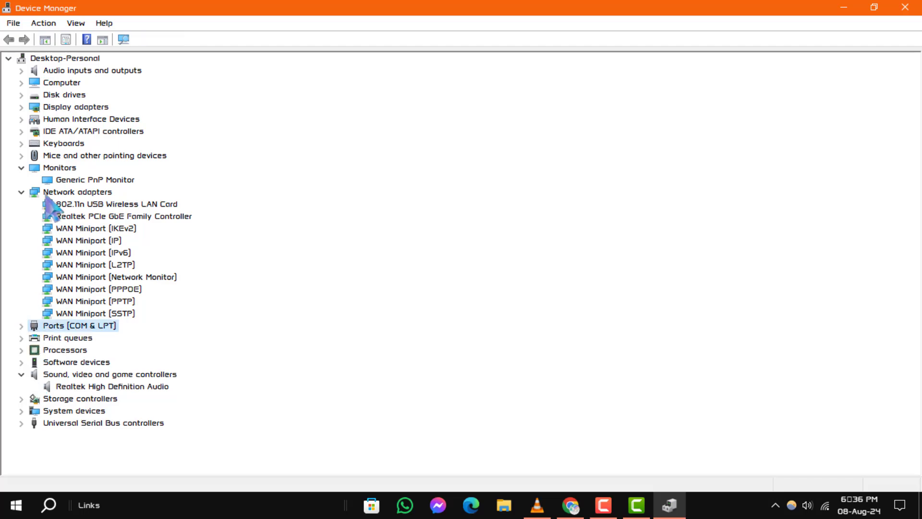
left_click(22, 191)
left_click(21, 168)
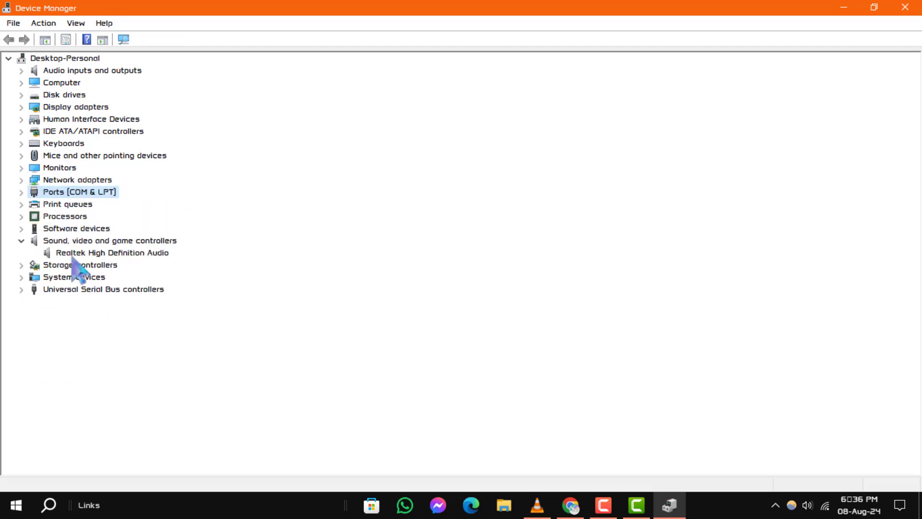
left_click(119, 254)
Open Realtek High Definition Audio properties and view its Details, Events and Driver tabs.
right_click(110, 253)
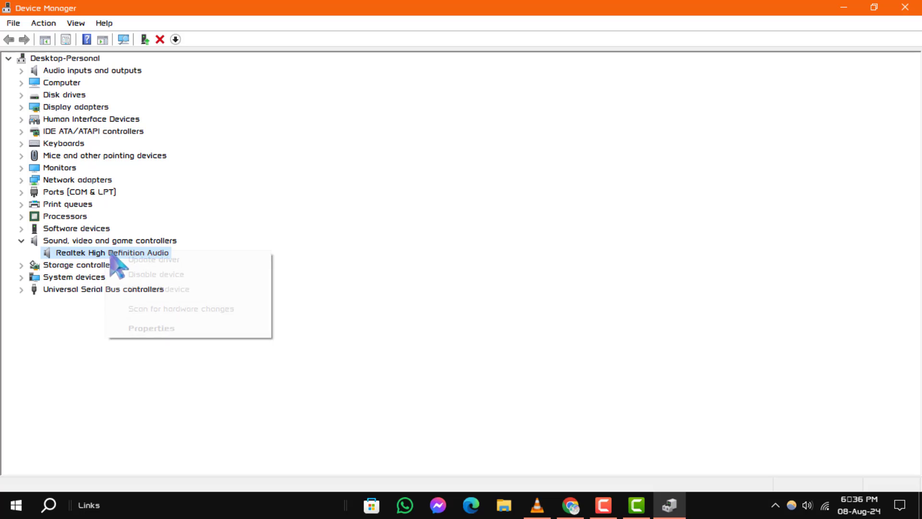
left_click(168, 330)
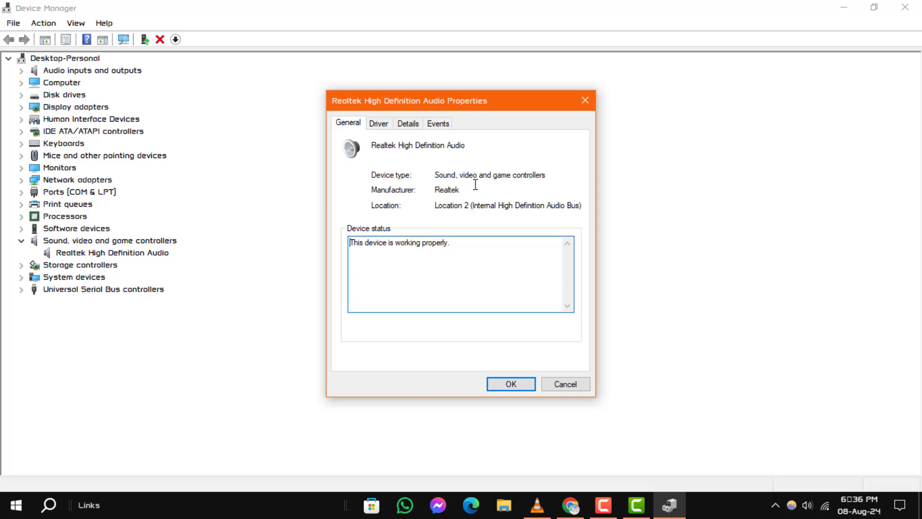
left_click(406, 125)
left_click(437, 126)
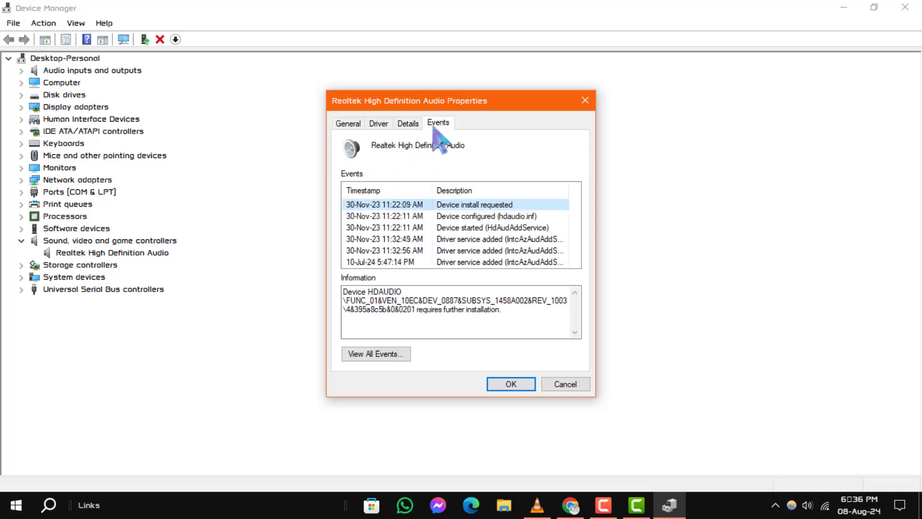
left_click(380, 125)
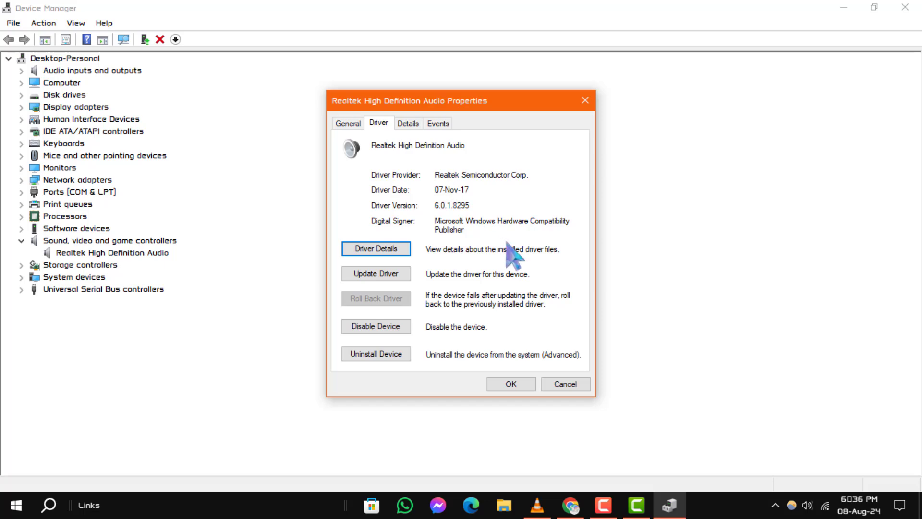
left_click(409, 123)
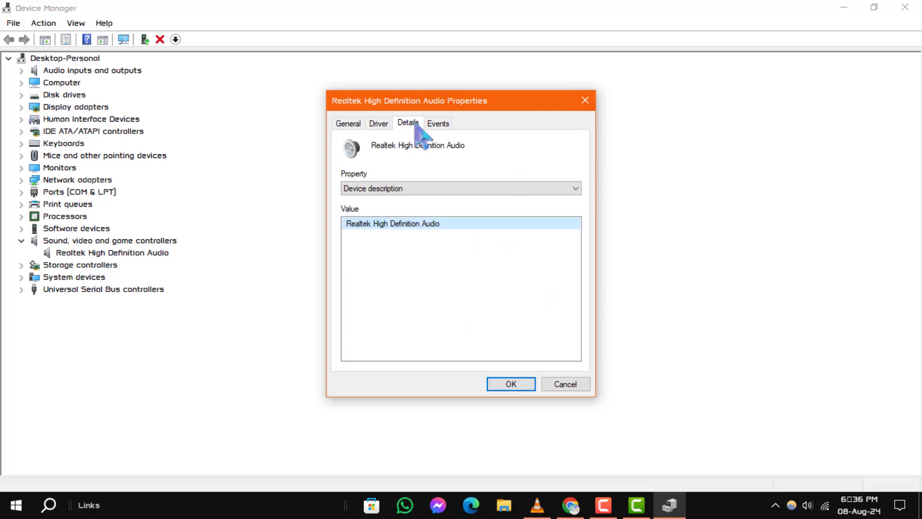